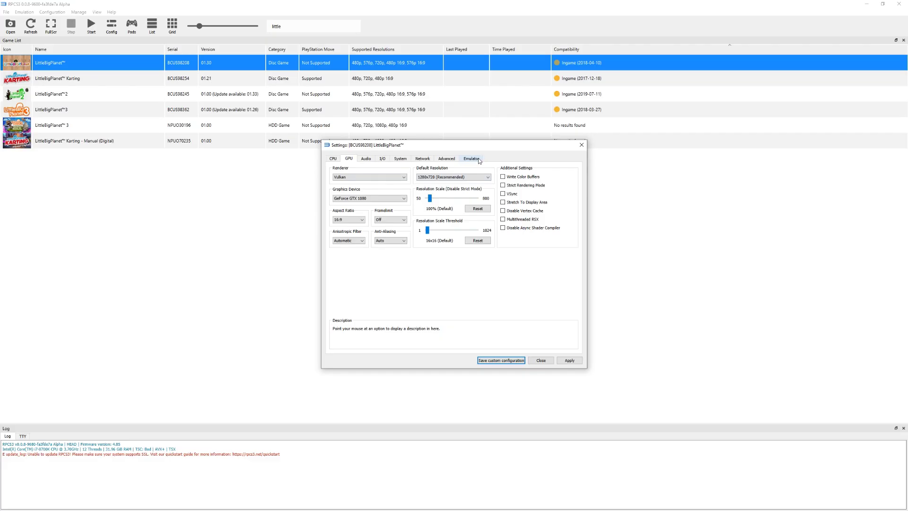
- Review the Emulator, GPU and CPU settings tabs, including the performance overlay and decoder options
{"action": "left_click", "coordinate": [472, 158]}
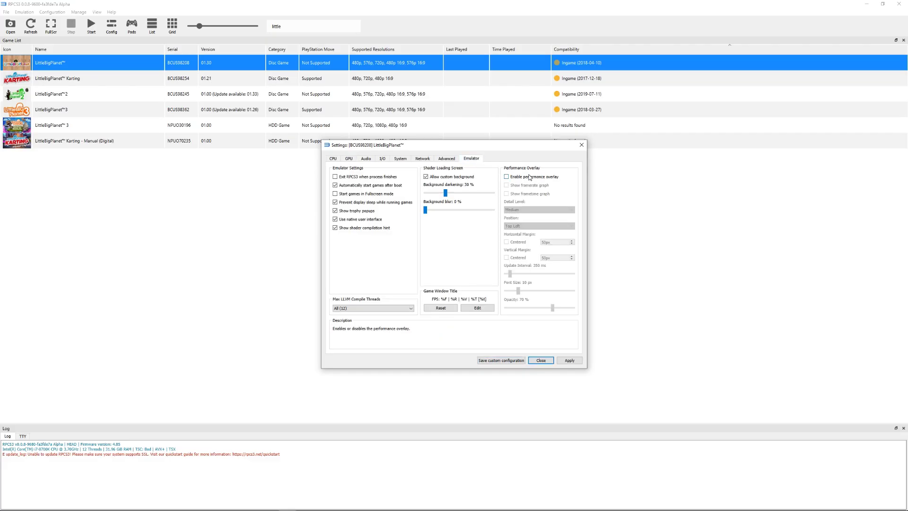
{"action": "left_click", "coordinate": [350, 158]}
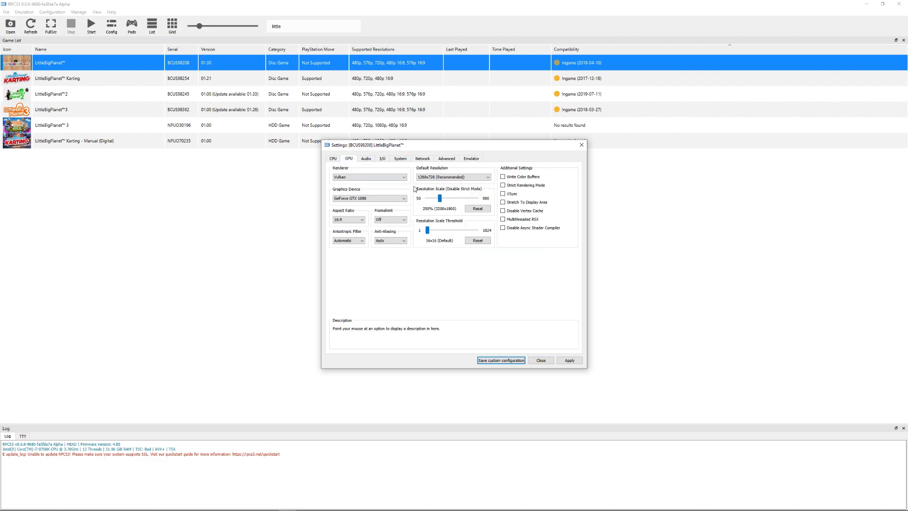
{"action": "left_click", "coordinate": [334, 158]}
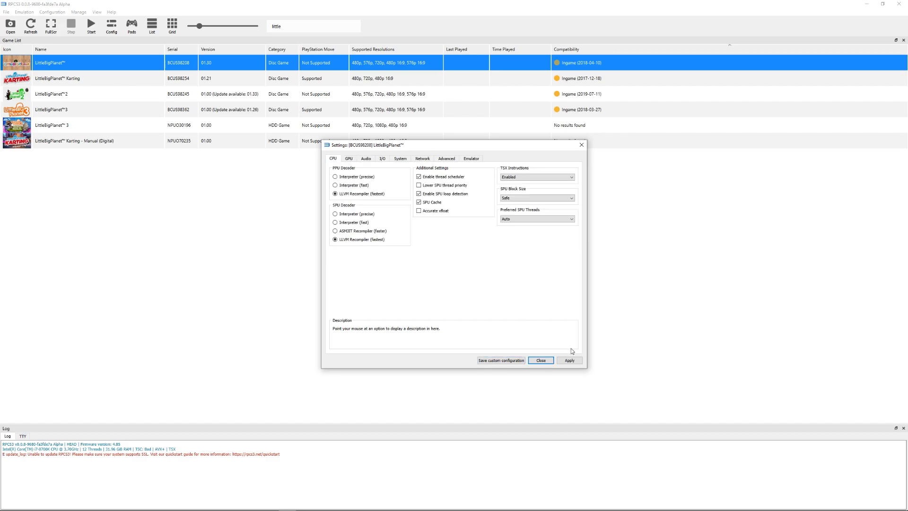
- Boot LittleBigPlanet in a maximized window and enter The Gardens level map
{"action": "left_click", "coordinate": [540, 360]}
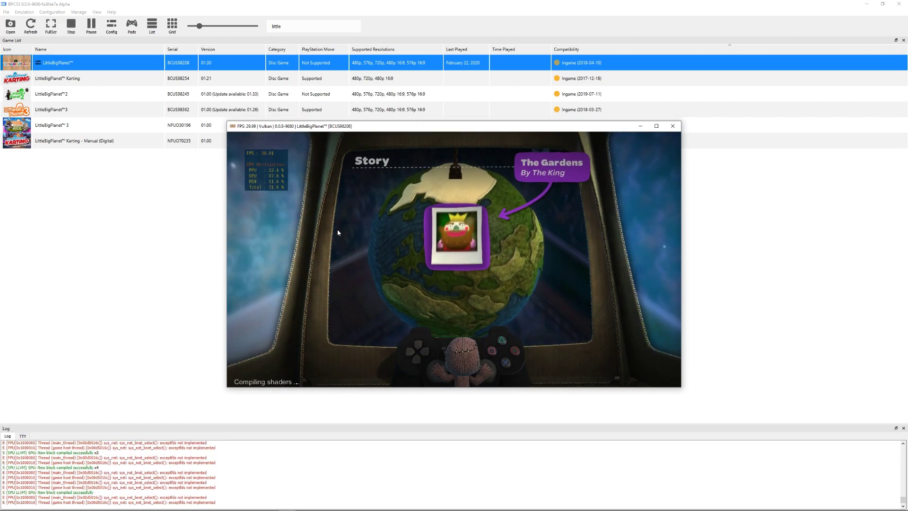
{"action": "left_click", "coordinate": [657, 126]}
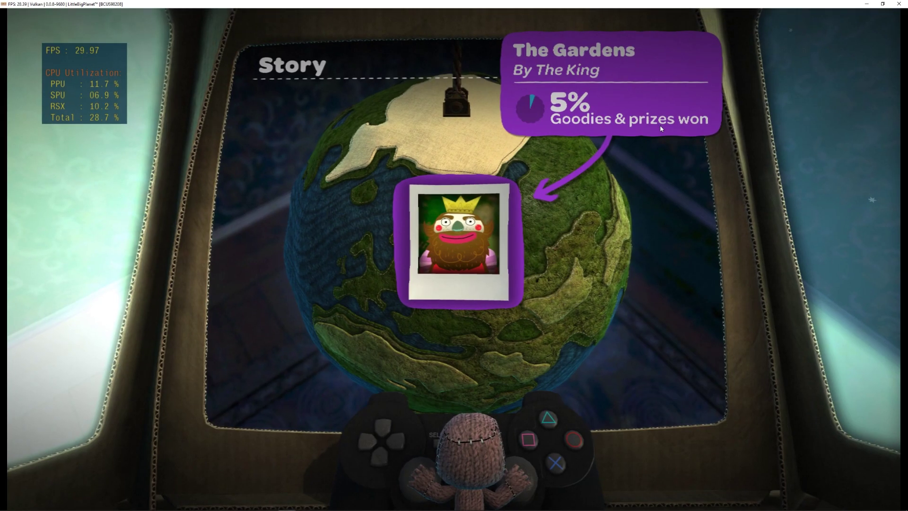
{"action": "key", "text": "Return"}
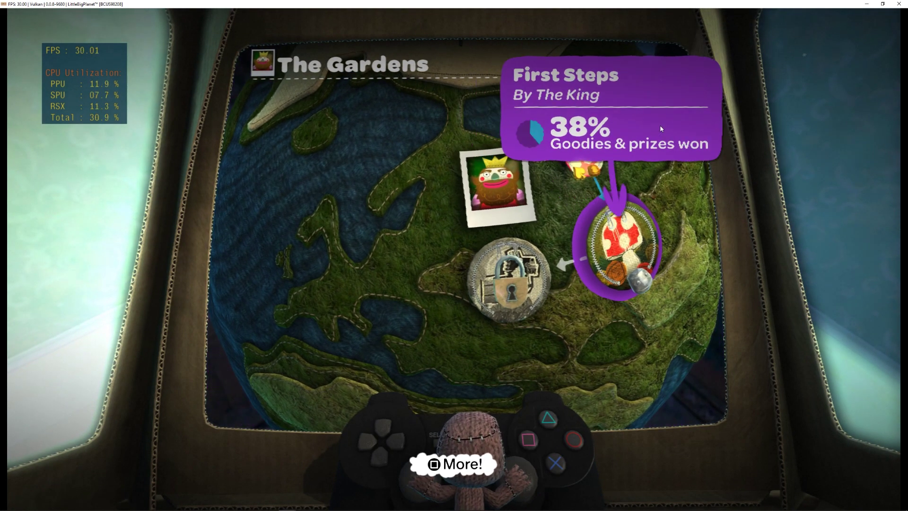
- Start First Steps and run Sackboy right over the wooden block, mushrooms and brick block
{"action": "key", "text": "Return"}
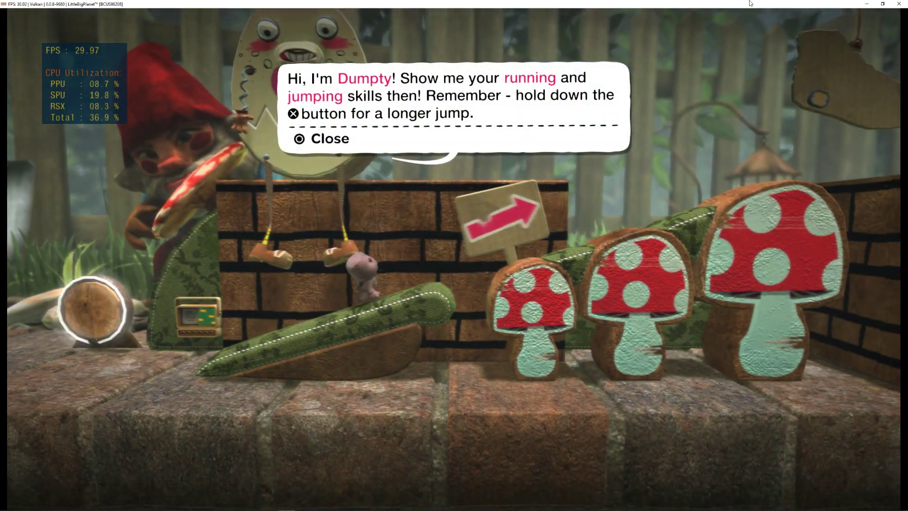
{"action": "key", "text": "Right"}
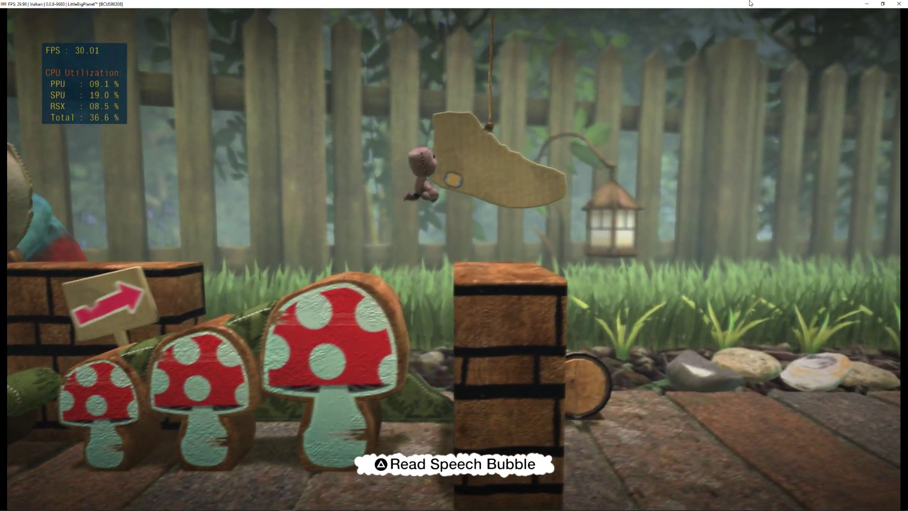
{"action": "key", "text": "Right"}
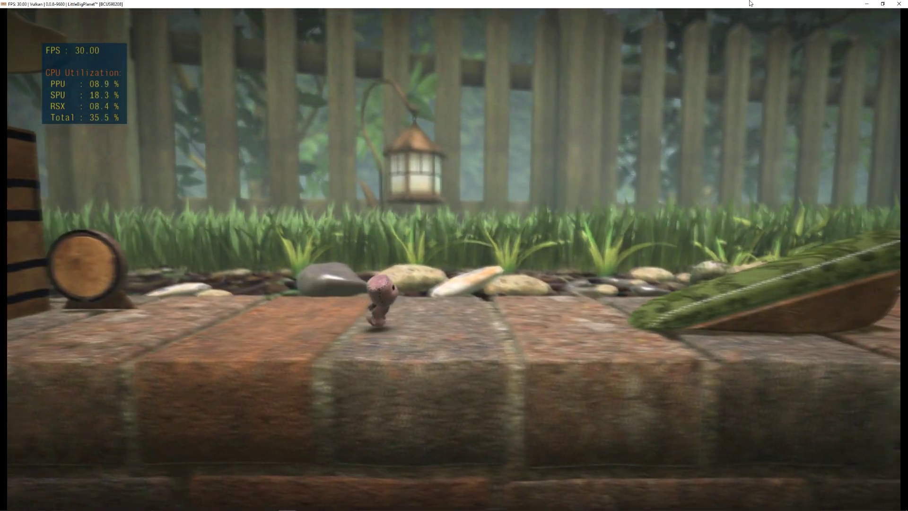
{"action": "key", "text": "Right"}
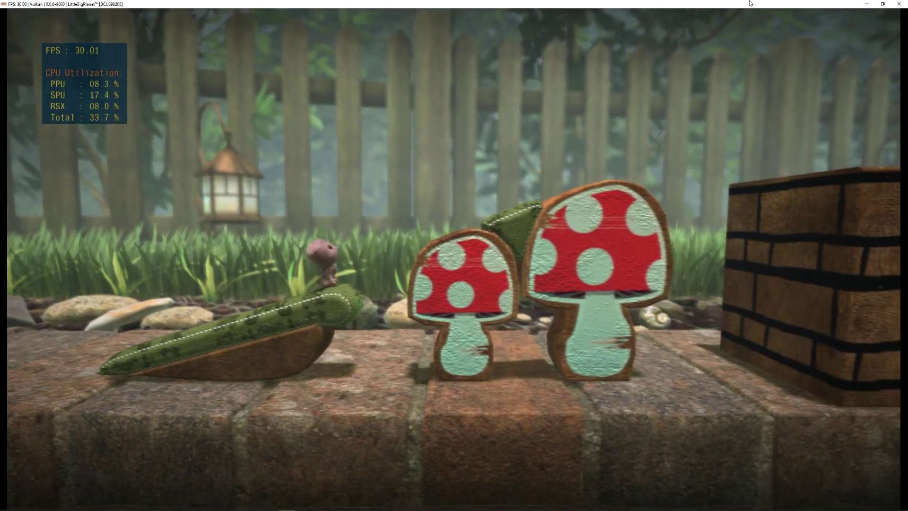
{"action": "key", "text": "space"}
{"action": "key", "text": "Right"}
{"action": "key", "text": "space"}
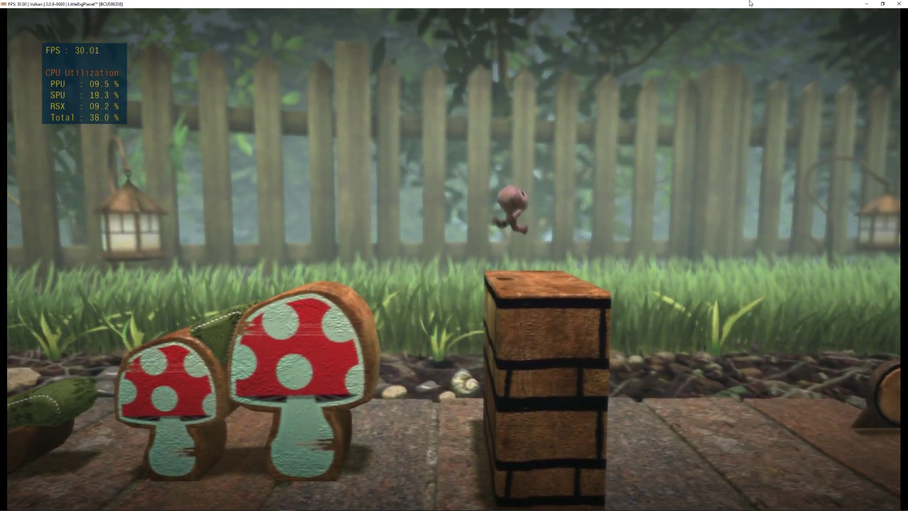
- Run Sackboy past the log to the mushroom band, dismissing the score bubbles tutorial
{"action": "key", "text": "Right"}
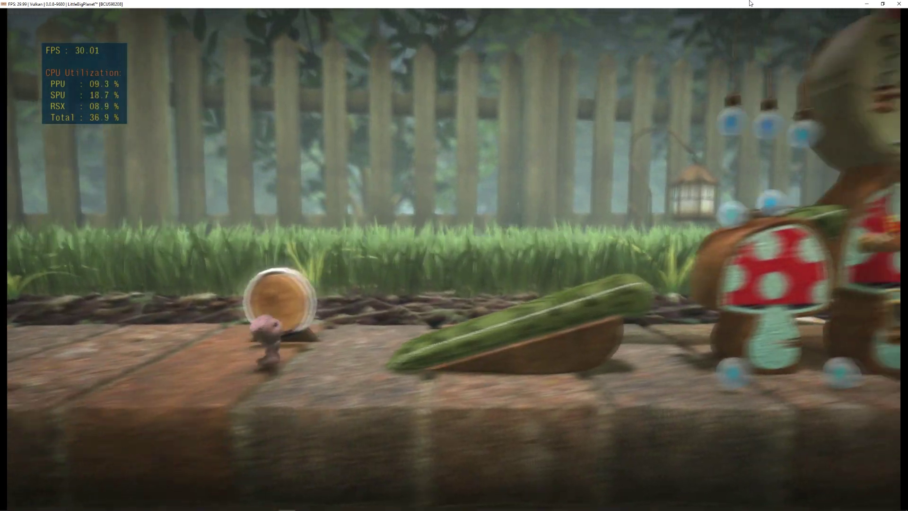
{"action": "key", "text": "Right"}
{"action": "key", "text": "Return"}
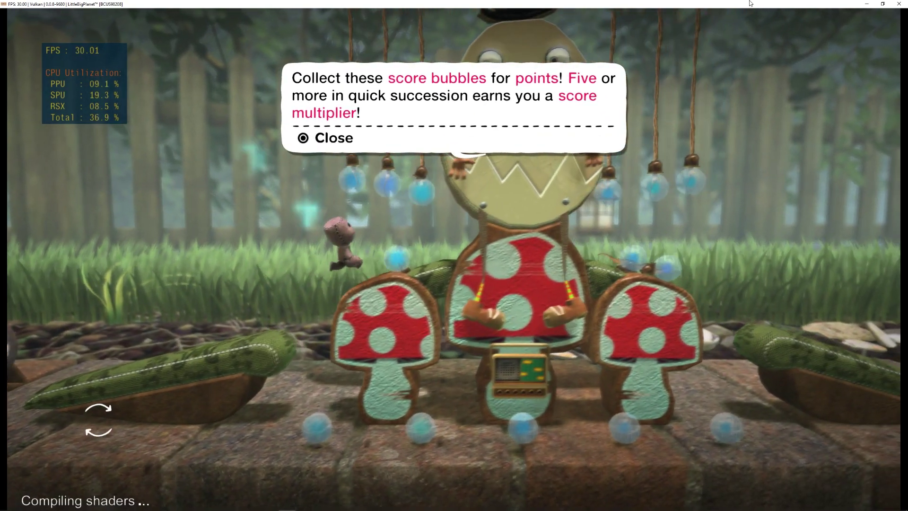
{"action": "key", "text": "space"}
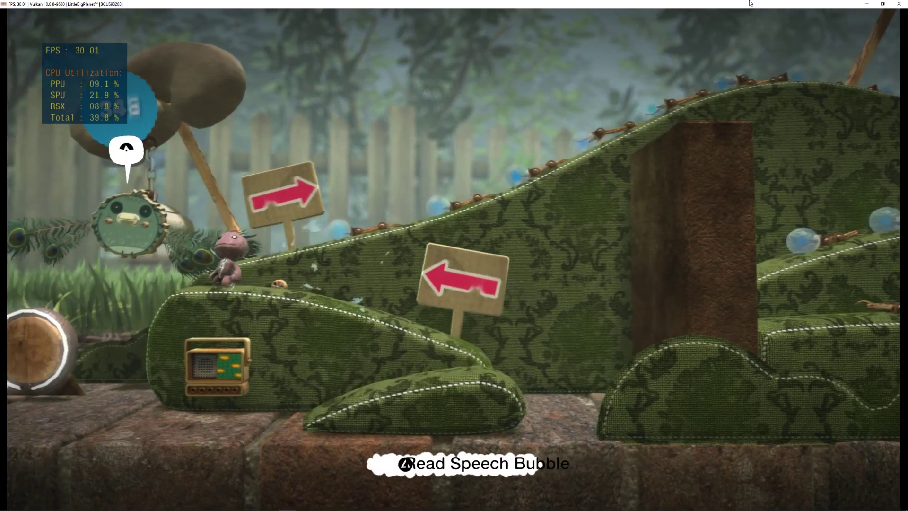
{"action": "key", "text": "space"}
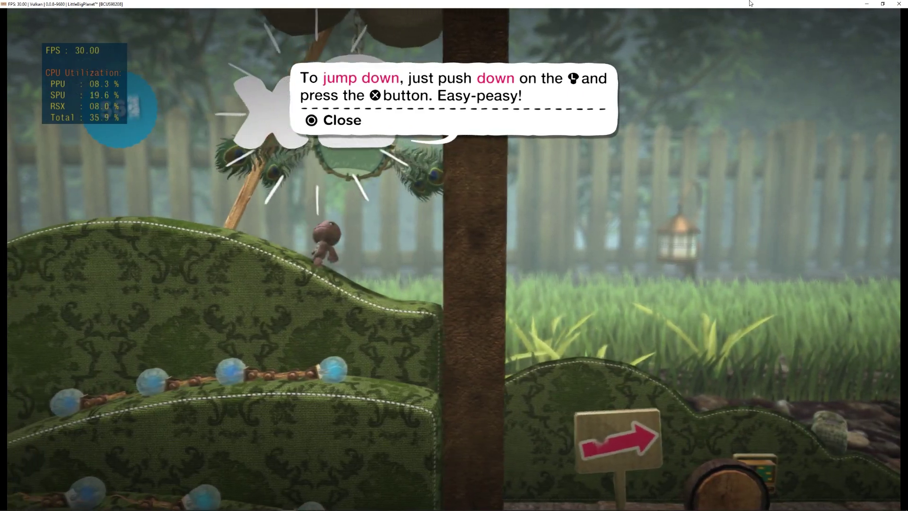
- Drop Sackboy off the hill edge, dismiss the jump-down tip, and run past the barrel
{"action": "key", "text": "Down"}
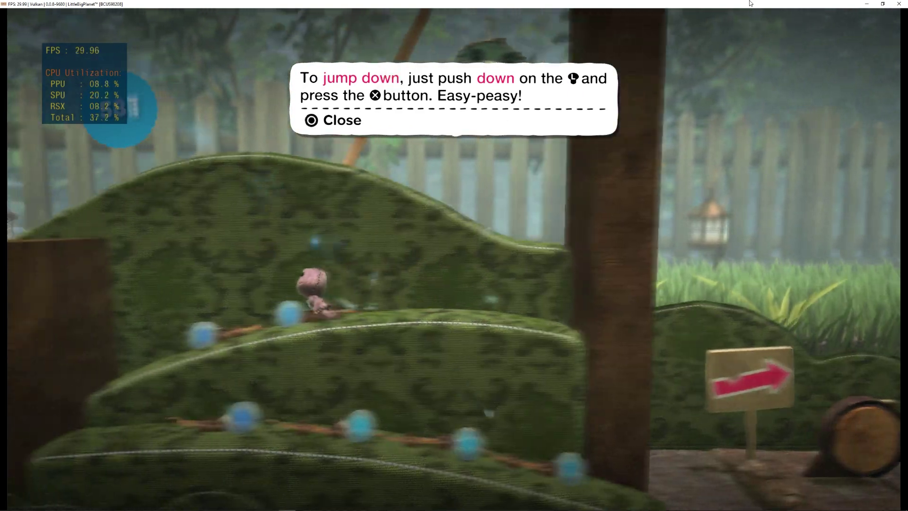
{"action": "key", "text": "Return"}
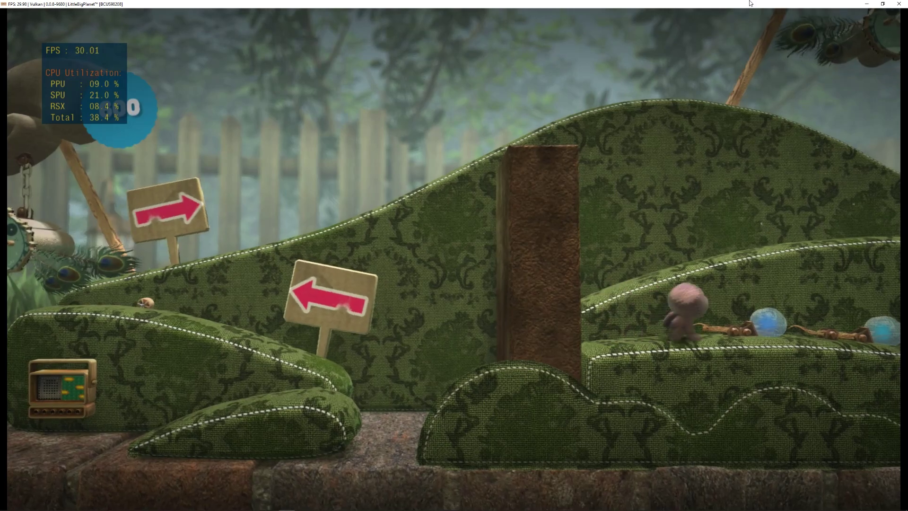
{"action": "key", "text": "Right"}
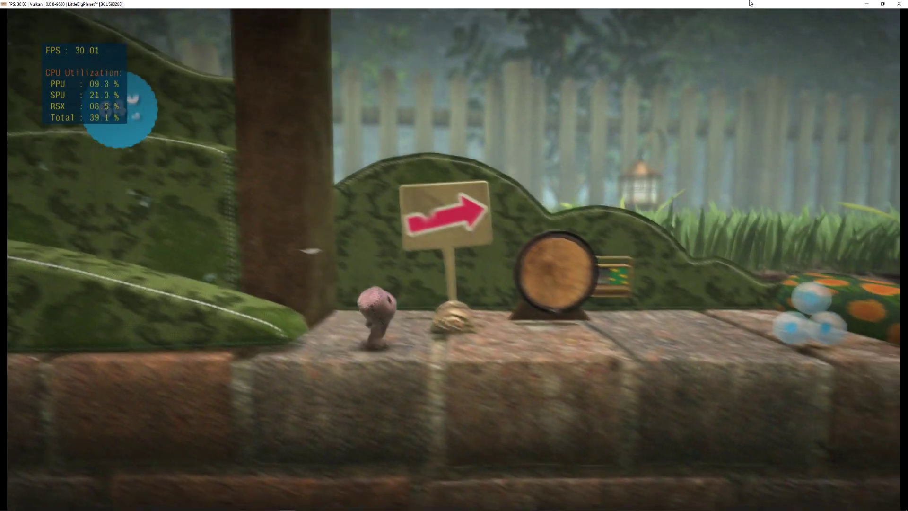
{"action": "key", "text": "Right"}
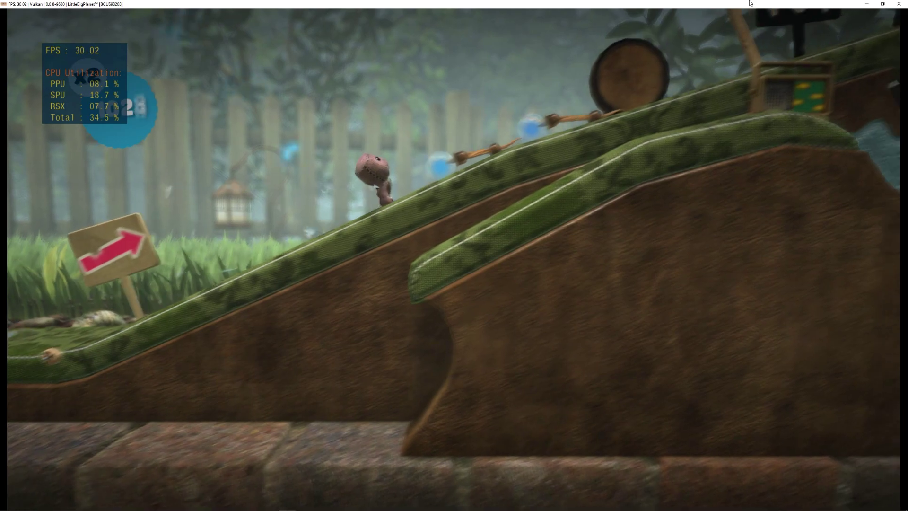
{"action": "key", "text": "Right"}
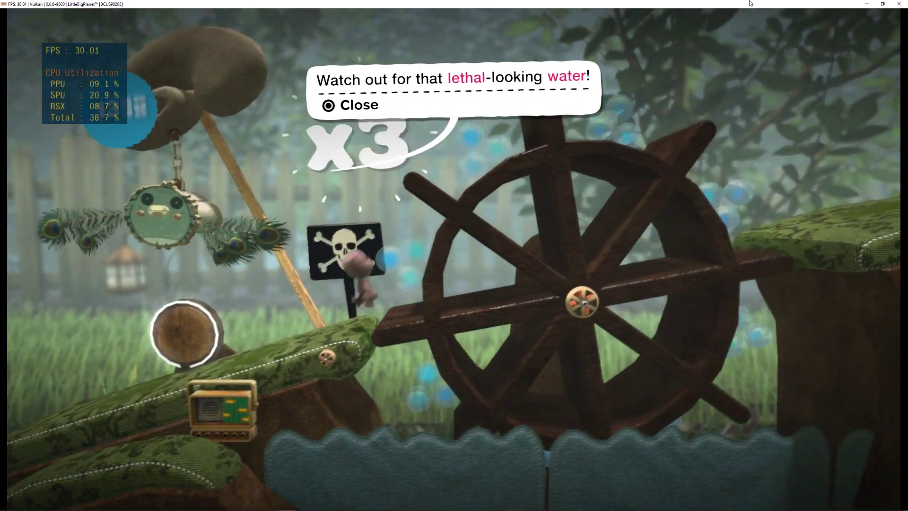
- Run Sackboy up the ramp onto the water wheel and ride it across the water
{"action": "key", "text": "space"}
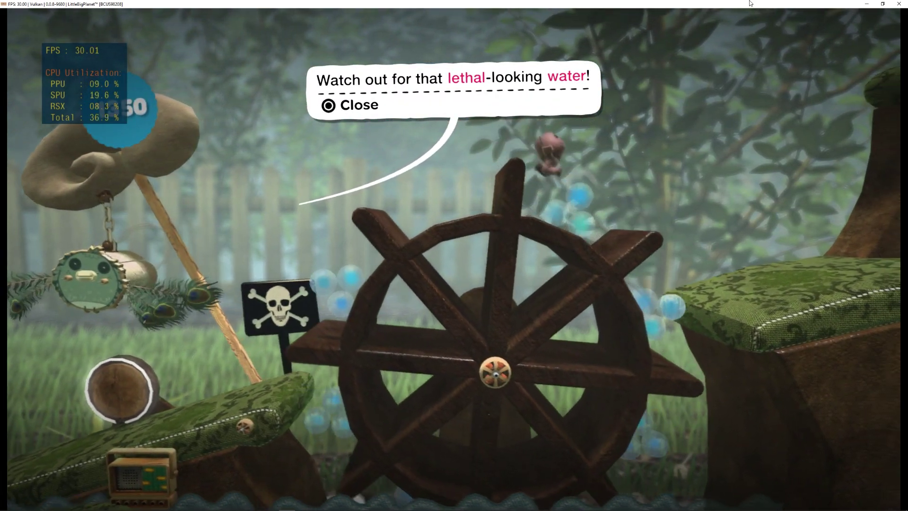
{"action": "key", "text": "Right"}
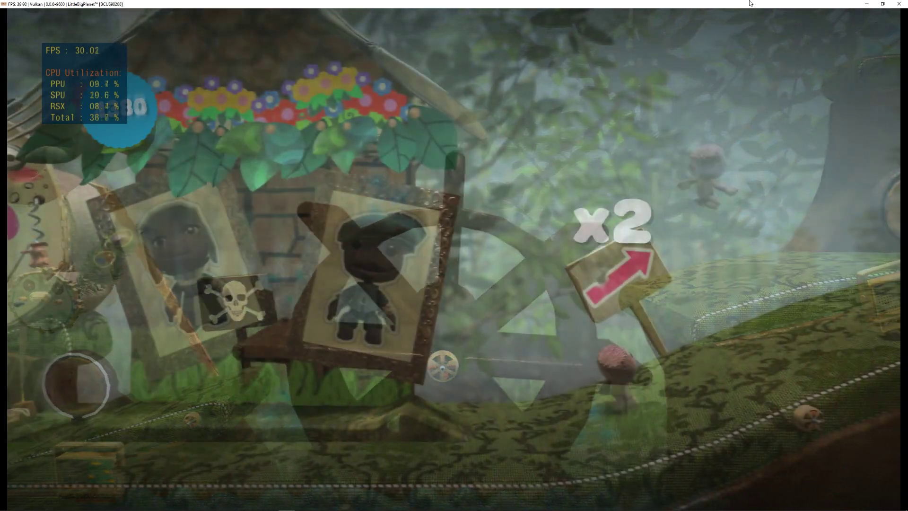
- Jump Sackboy across grassy platforms, over the bridge, and up the ramp collecting score bubbles
{"action": "key", "text": "Right"}
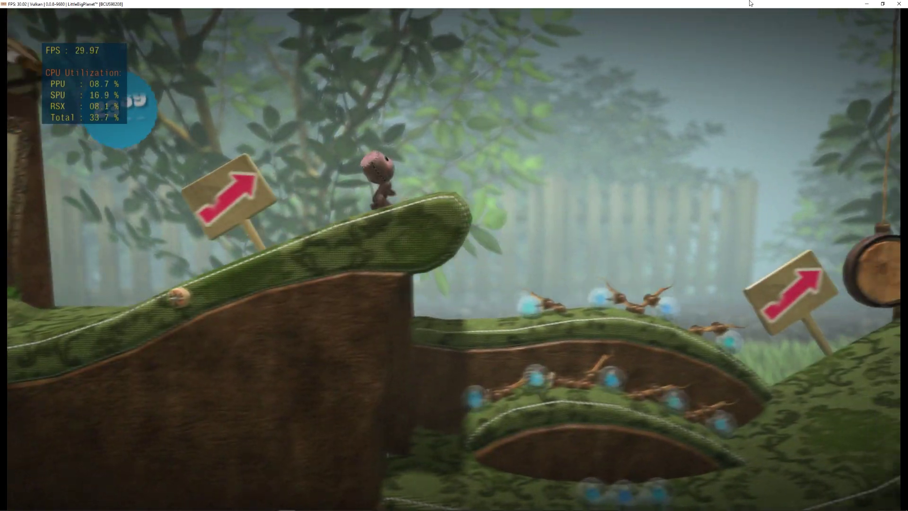
{"action": "key", "text": "space"}
{"action": "key", "text": "Right"}
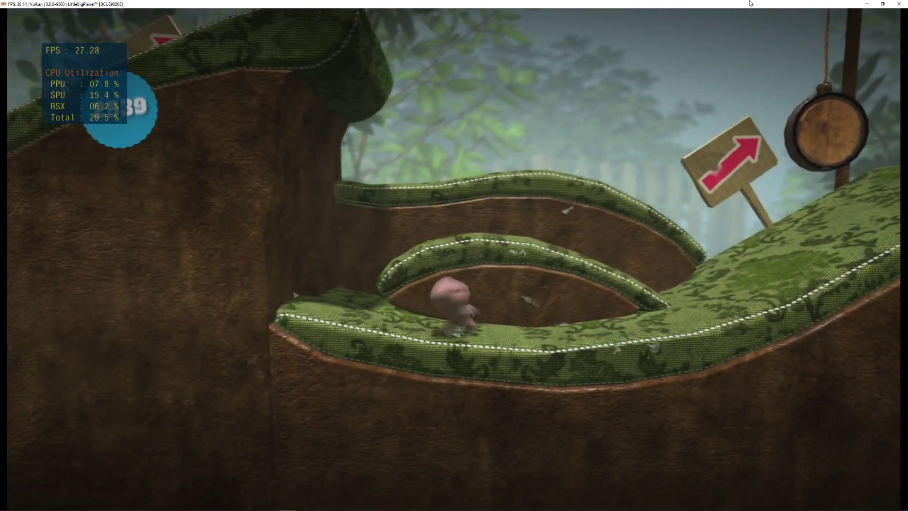
{"action": "key", "text": "Right"}
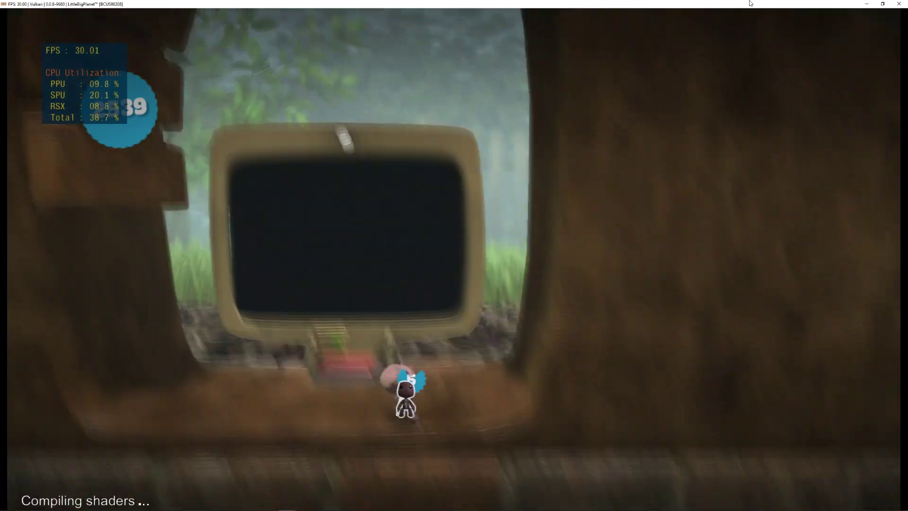
{"action": "key", "text": "Right"}
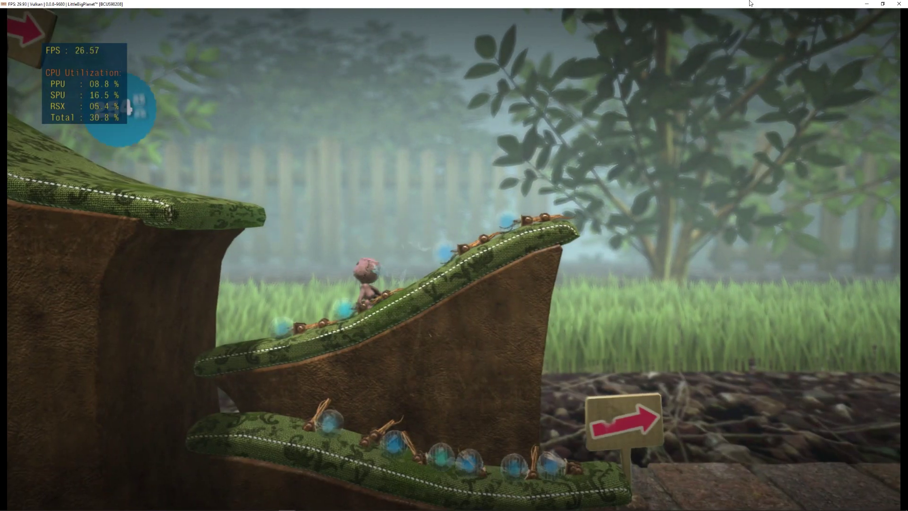
{"action": "key", "text": "Right"}
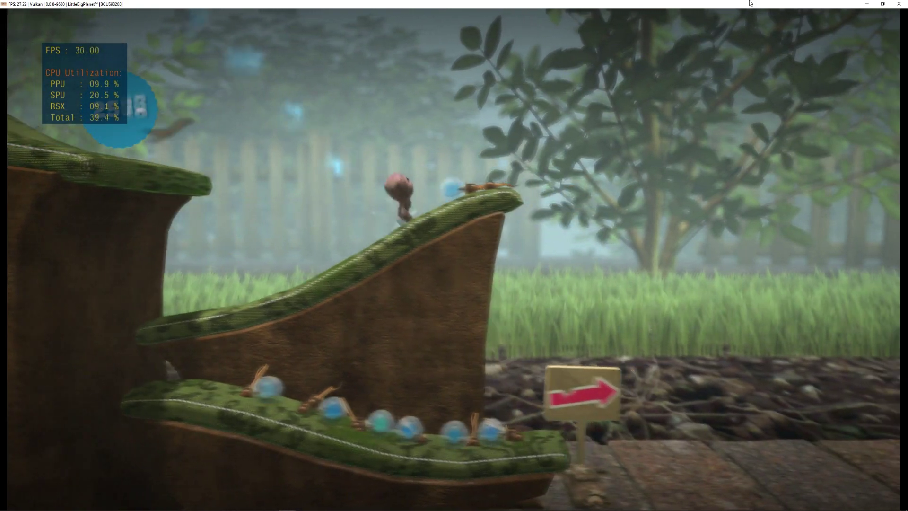